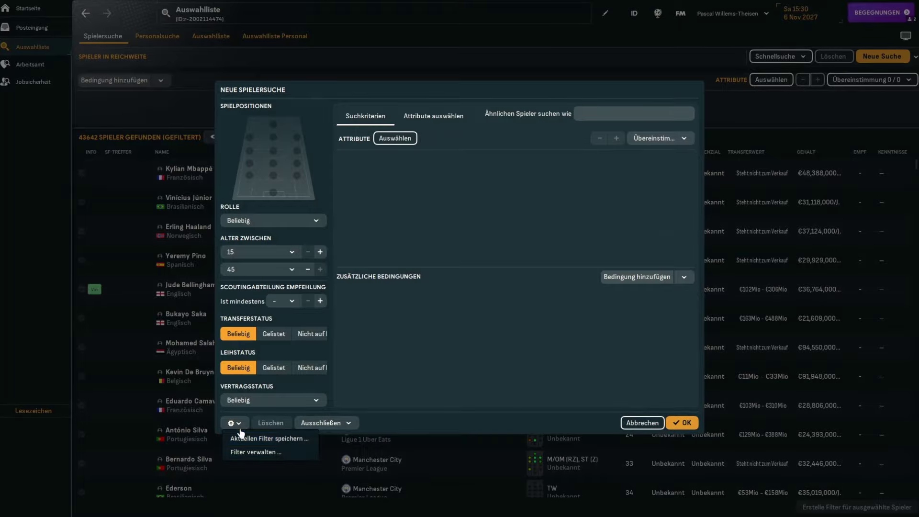
- Import the local filter "is newgen search filter" from the filters folder through the filter management and confirm it
left_click(260, 454)
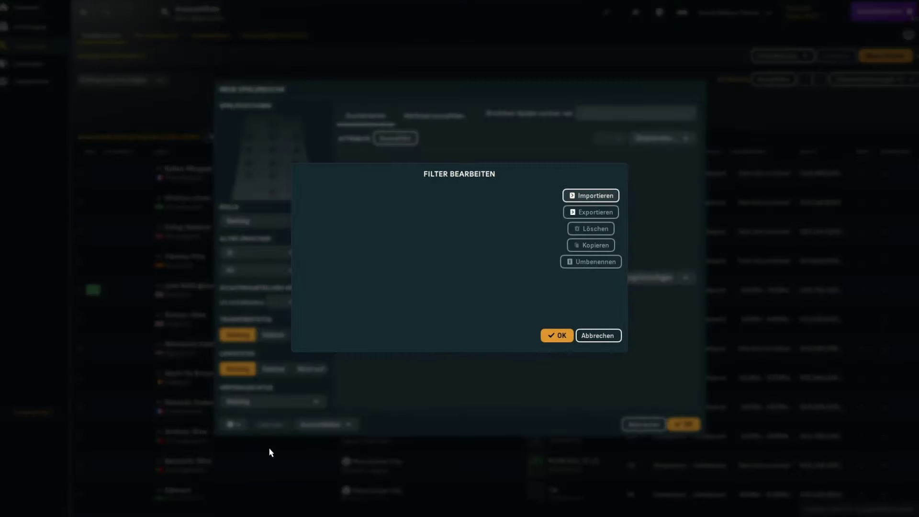
left_click(605, 201)
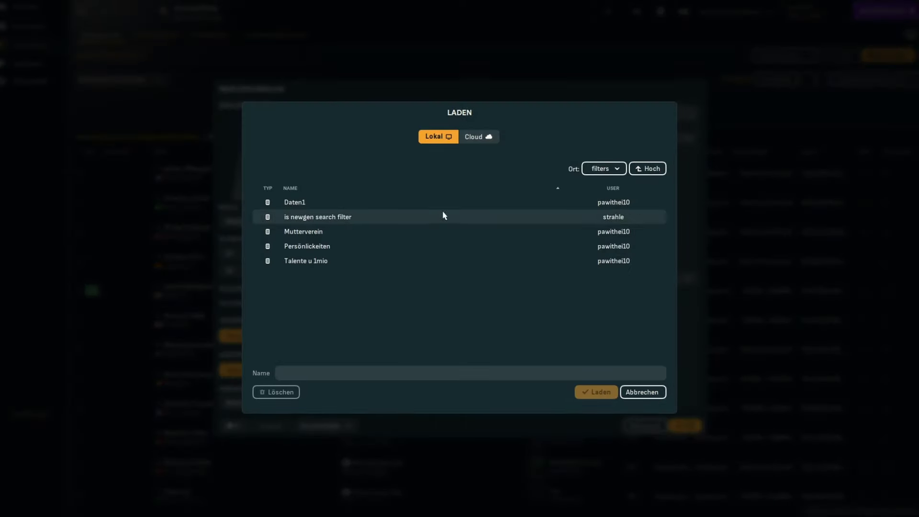
left_click(393, 220)
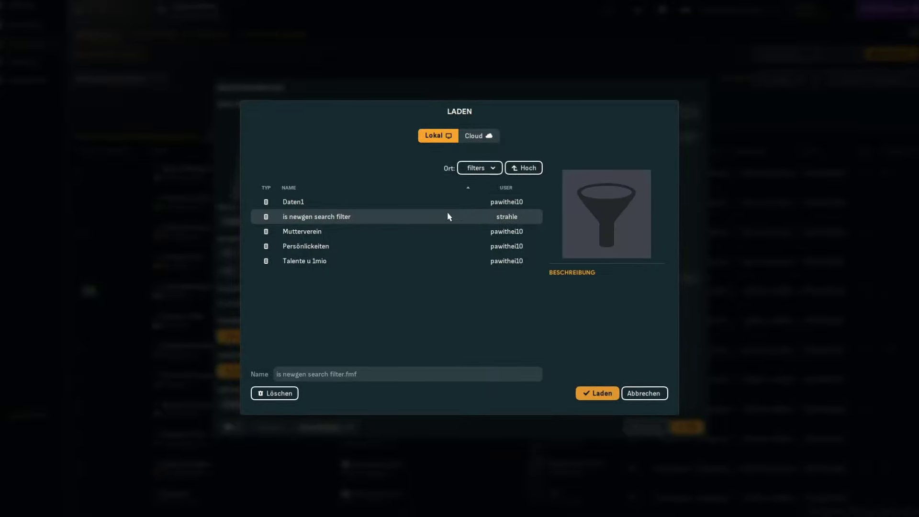
left_click(496, 171)
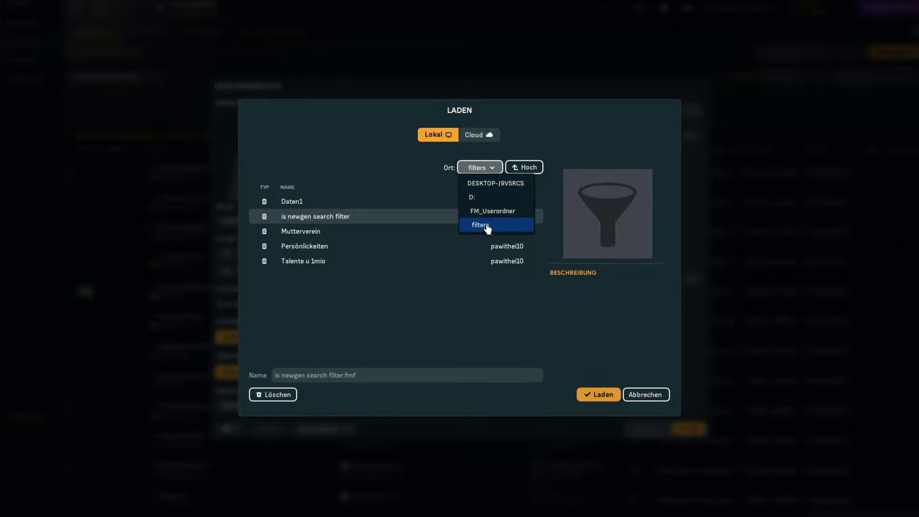
left_click(393, 215)
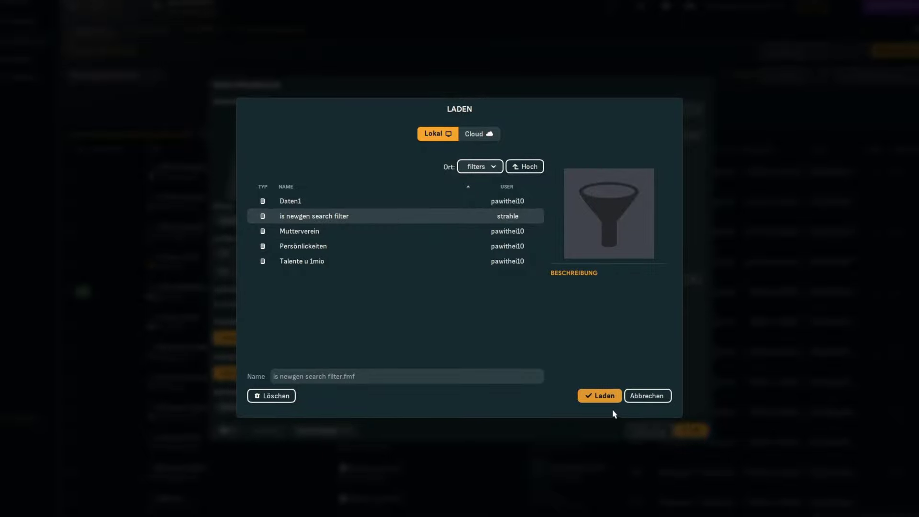
left_click(598, 397)
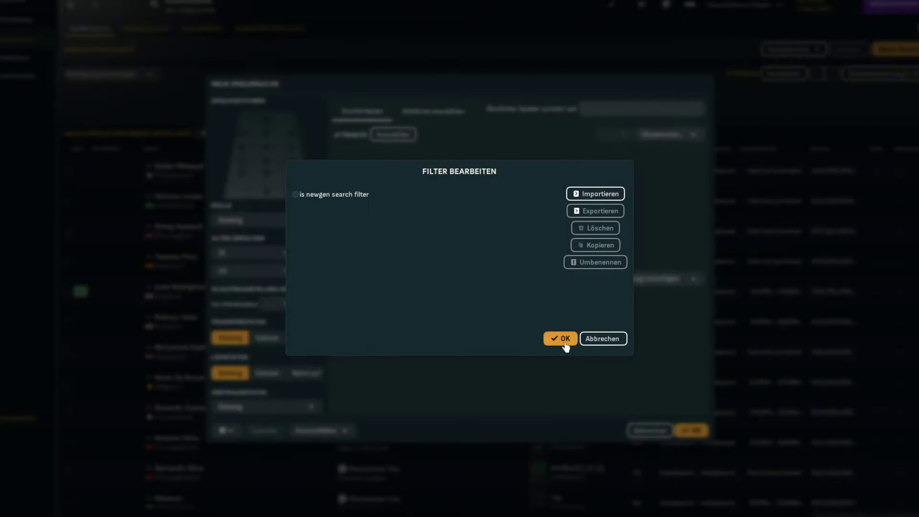
left_click(565, 343)
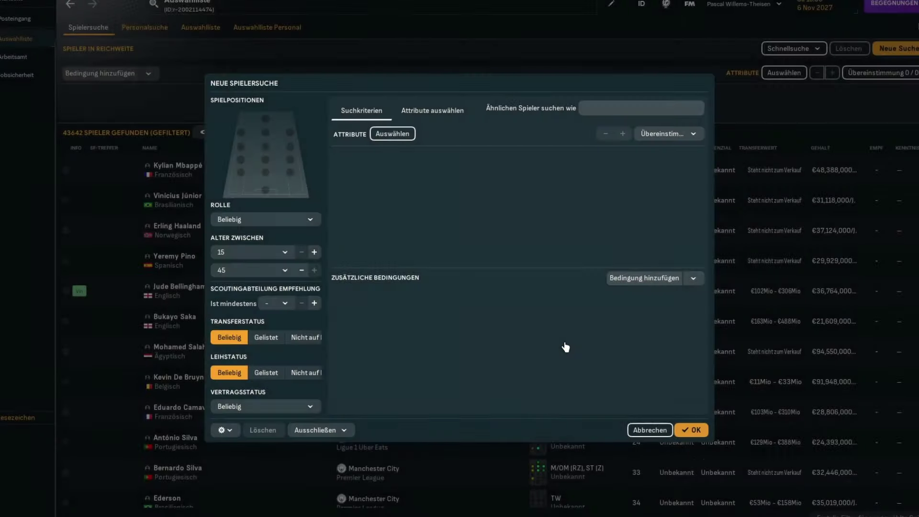
- Apply the "is newgen search filter" to the player search without saving the current filter
left_click(231, 429)
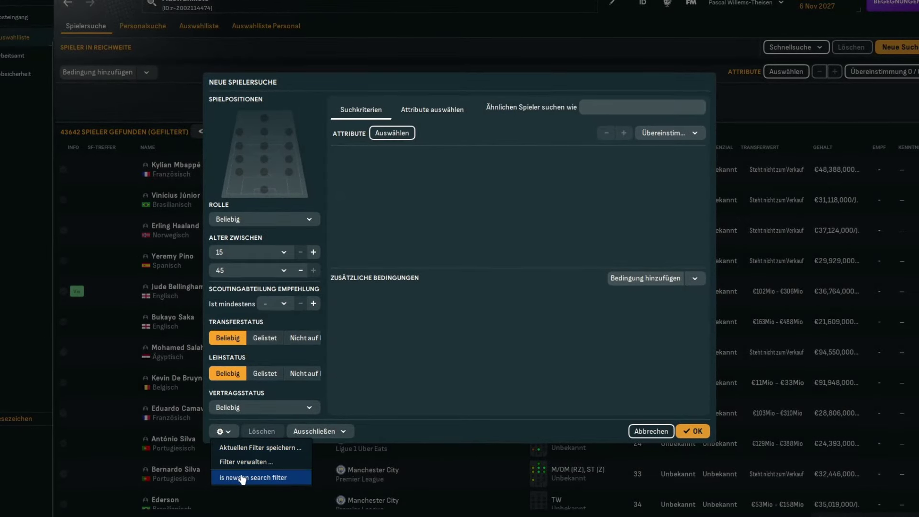
left_click(258, 478)
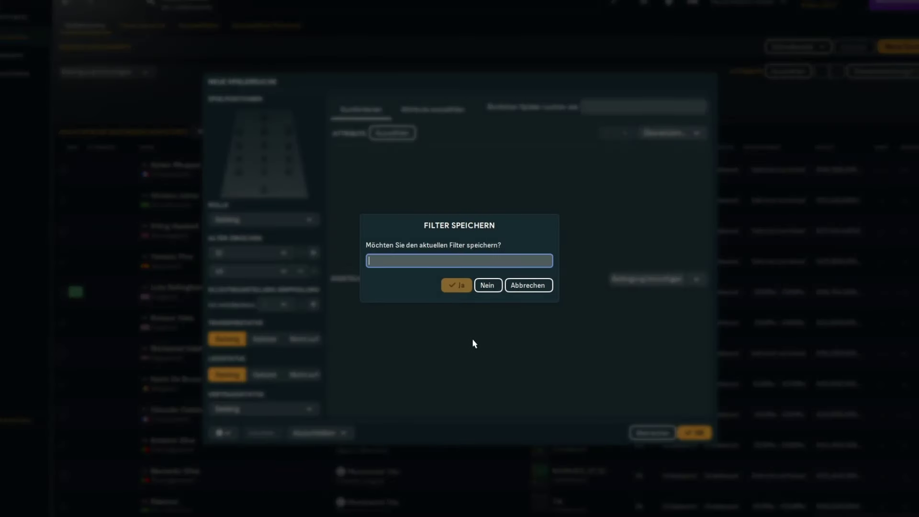
left_click(487, 286)
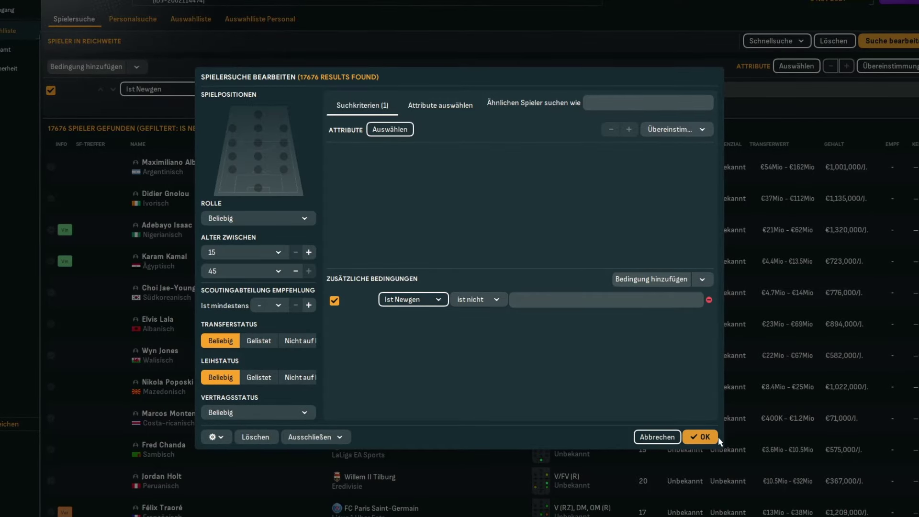
left_click(701, 436)
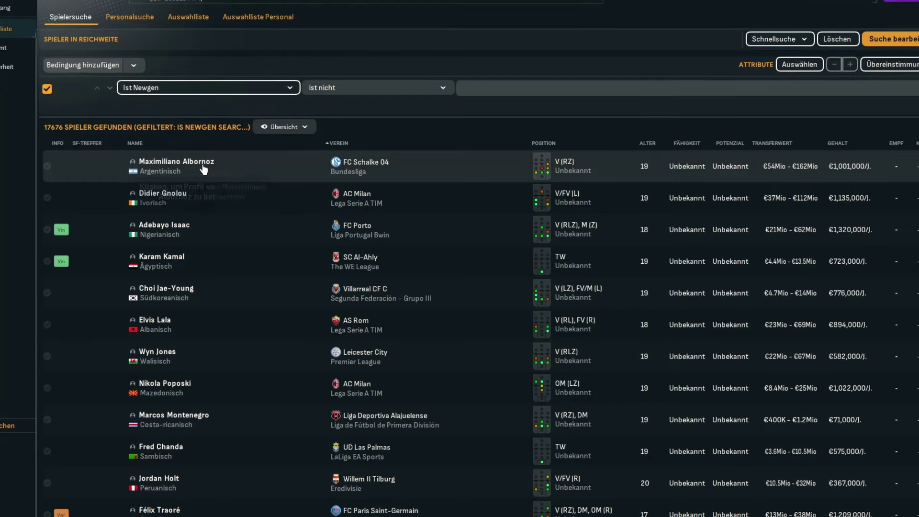
- View the profile of the first player in the filtered list and return to the search
left_click(205, 165)
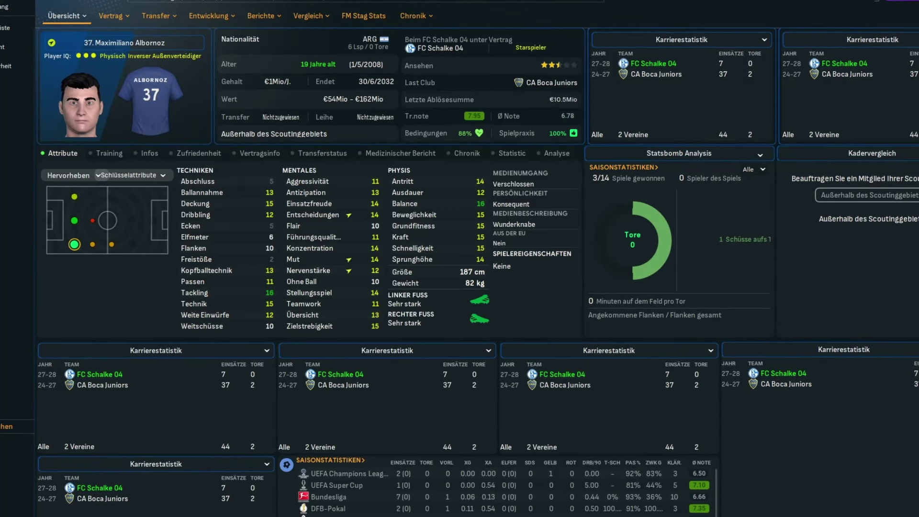
key("BackSpace")
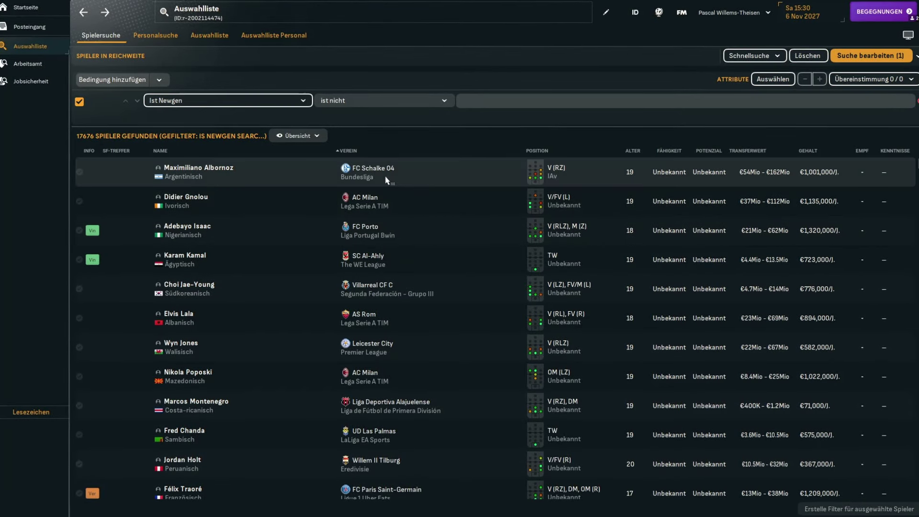
- Import the custom view "SCRIPT FACES player search" from the views folder in FM_Userordner into the player search
left_click(321, 139)
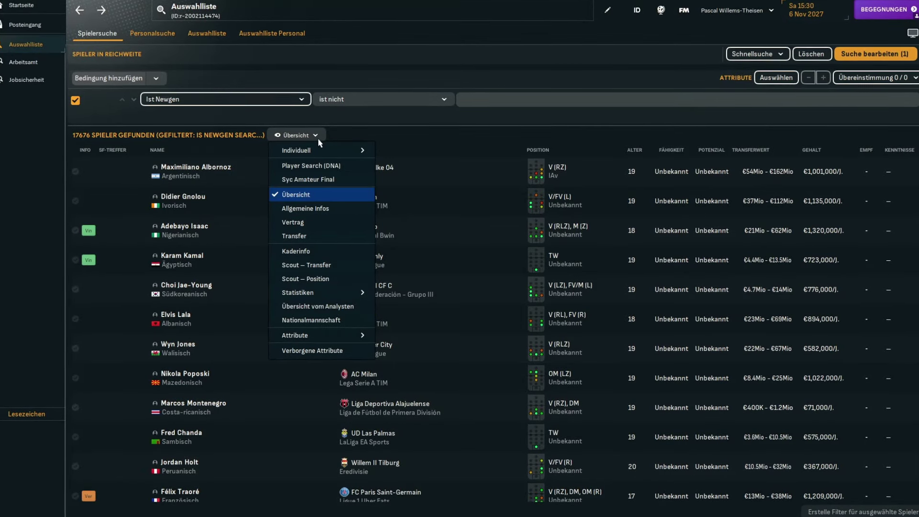
mouse_move(324, 157)
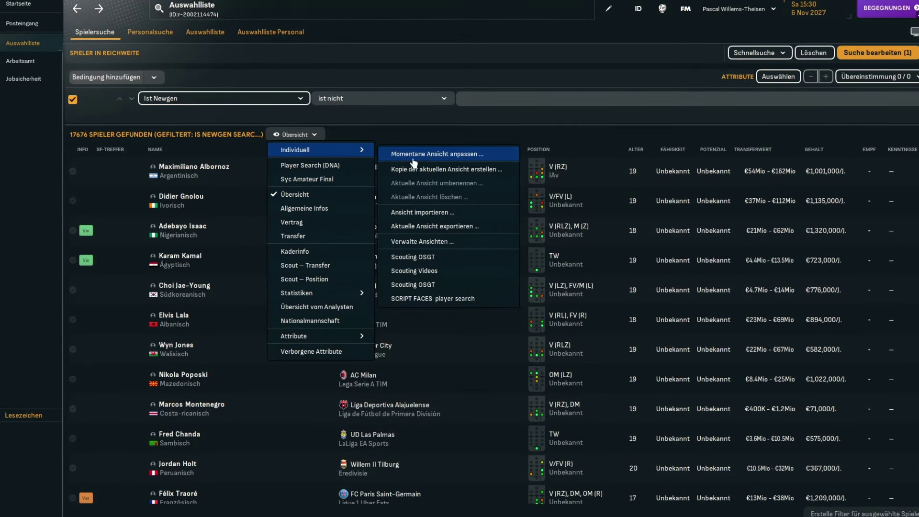
left_click(453, 214)
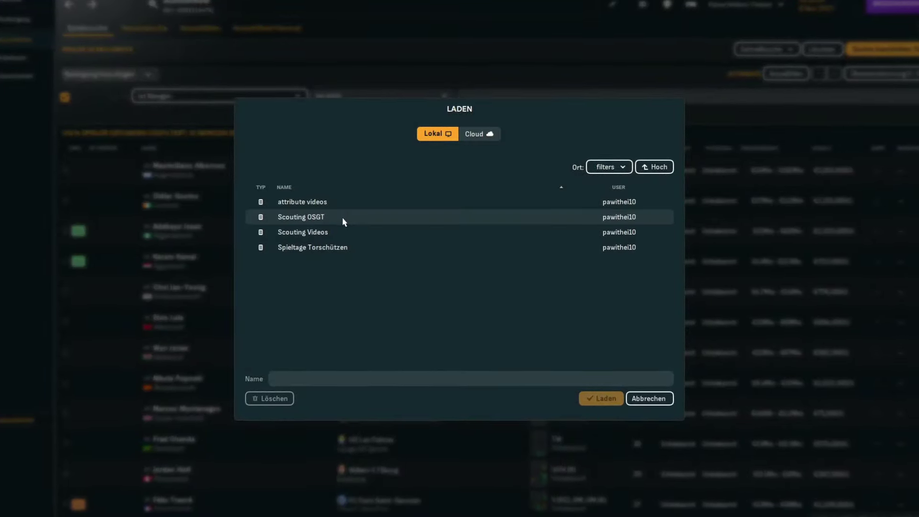
left_click(623, 168)
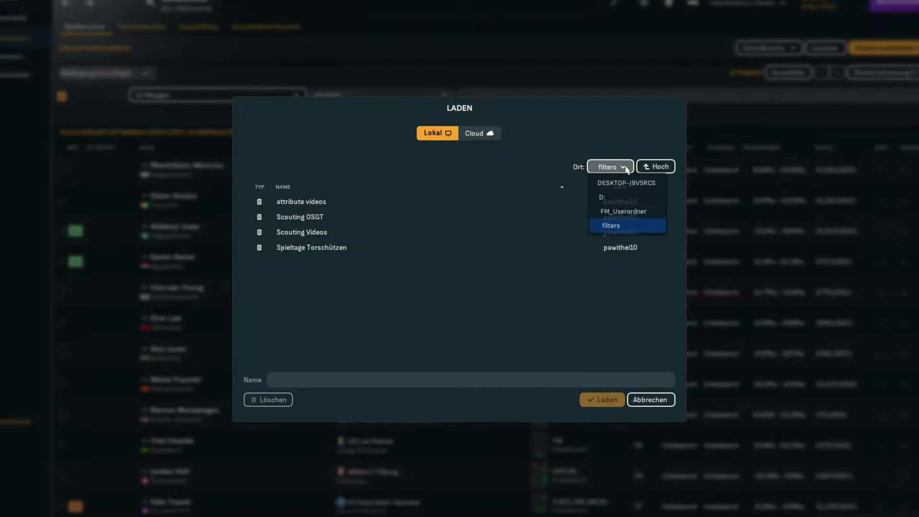
left_click(620, 213)
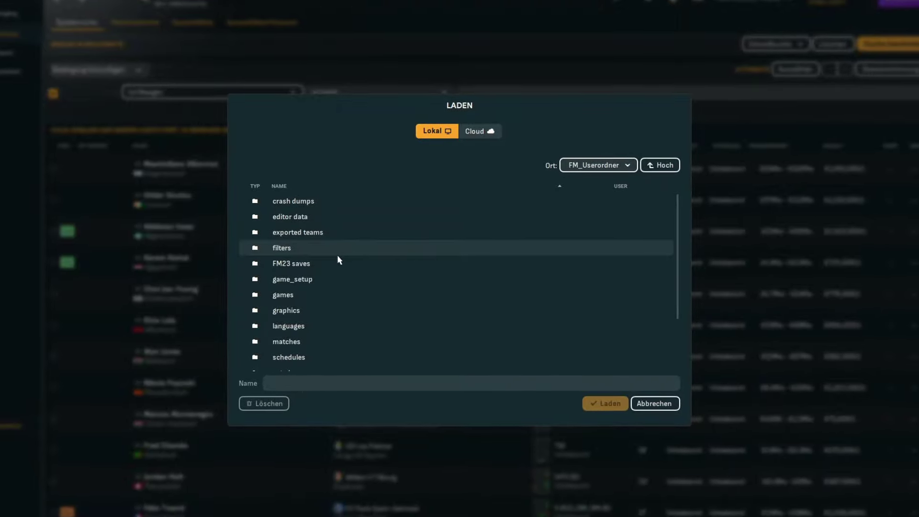
scroll(325, 321, "down", 3)
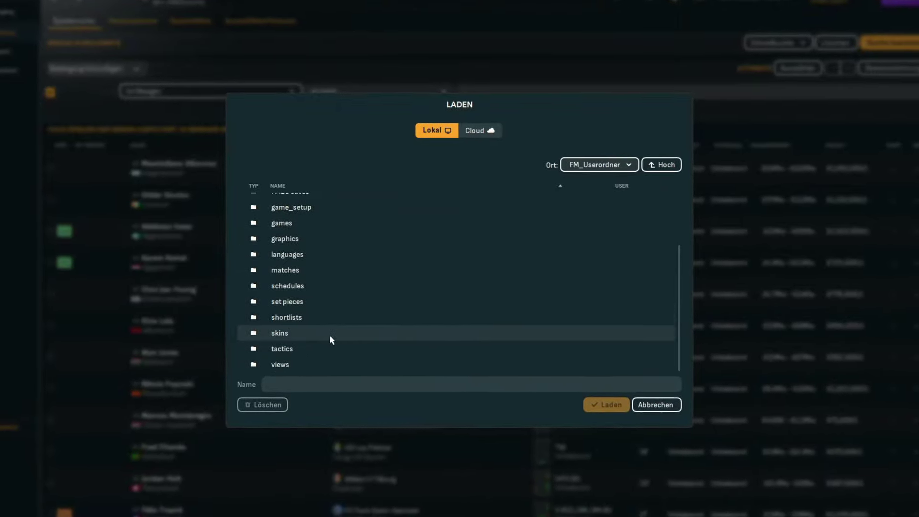
double_click(296, 364)
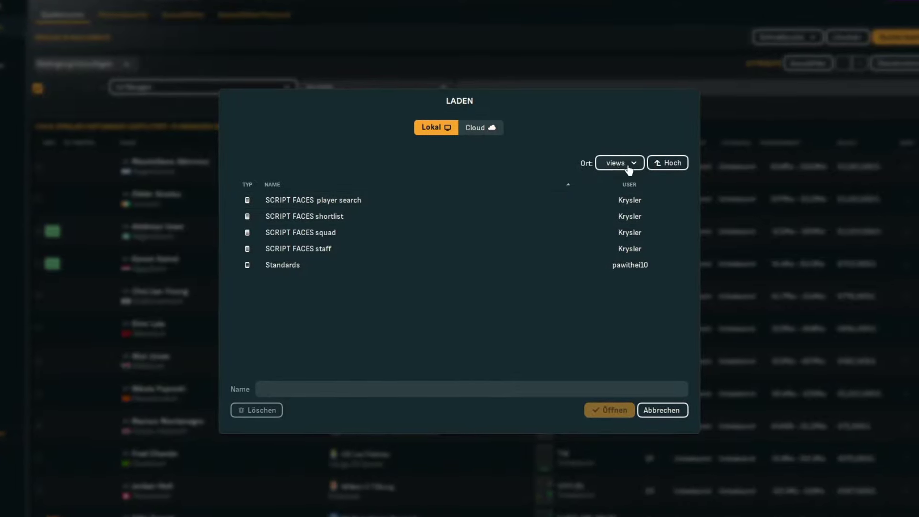
left_click(376, 199)
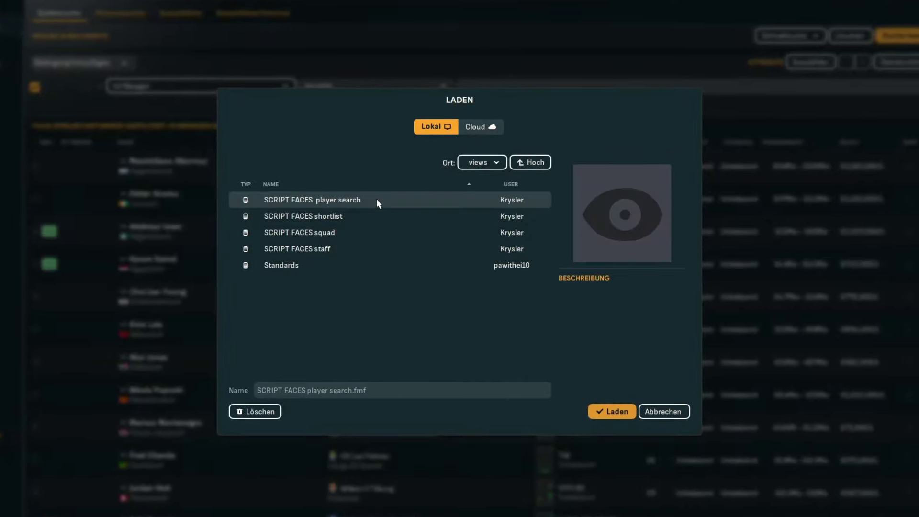
left_click(611, 413)
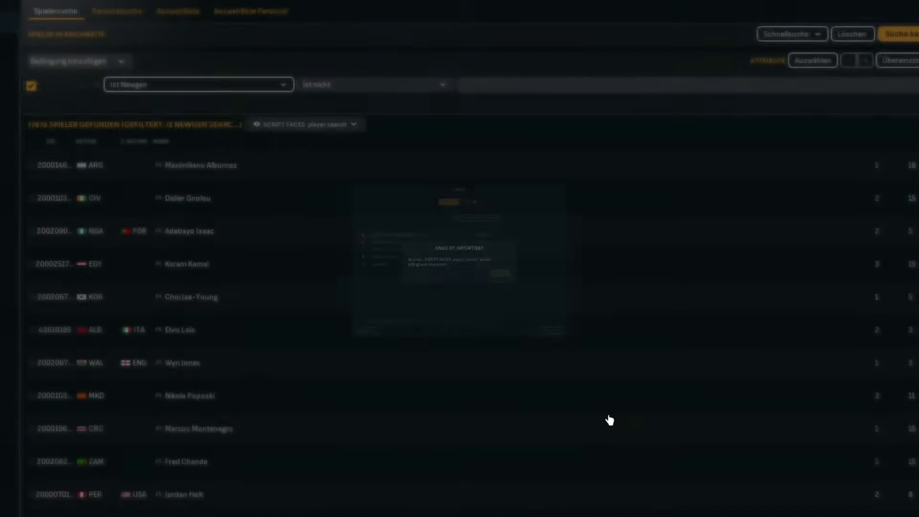
left_click(536, 281)
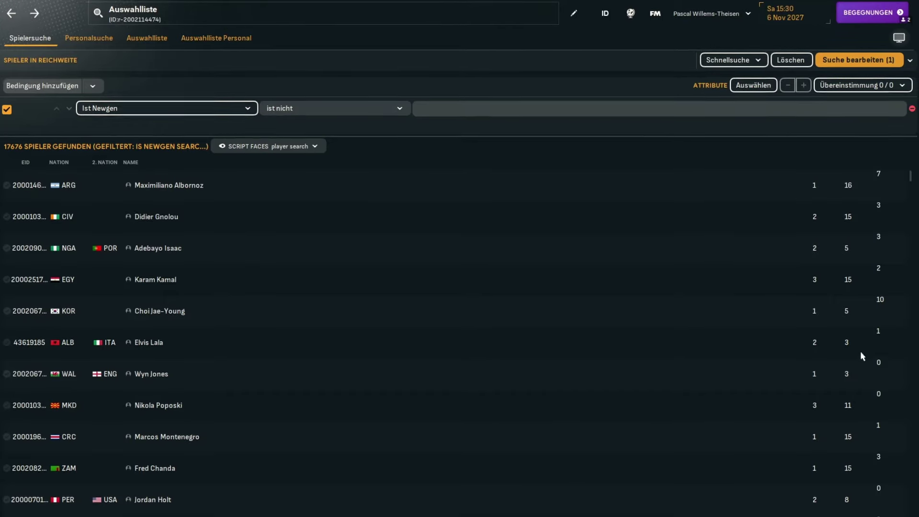
- Select all players in the filtered search list and export the list as a text file
left_click(370, 182)
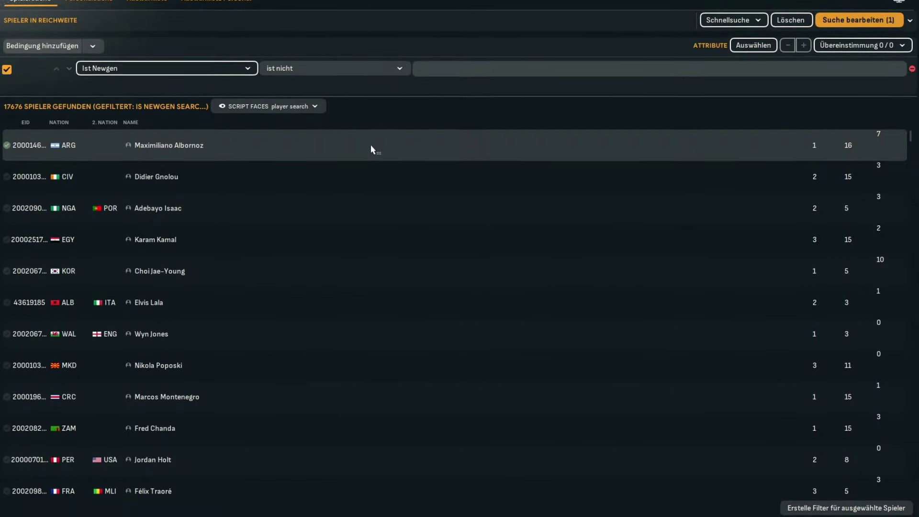
key("ctrl+p")
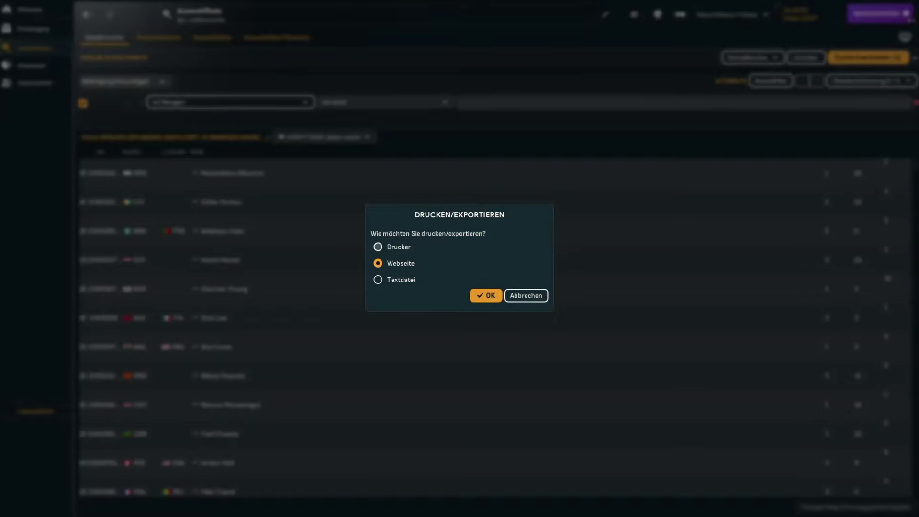
left_click(476, 302)
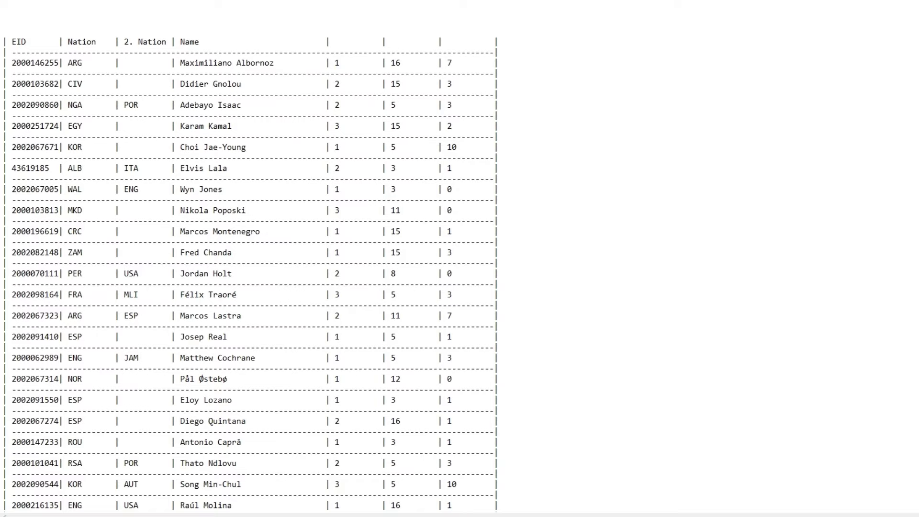
- Look through the exported player list down to its last entry, checking the ID, nation and name columns
scroll(707, 220, "down", 3)
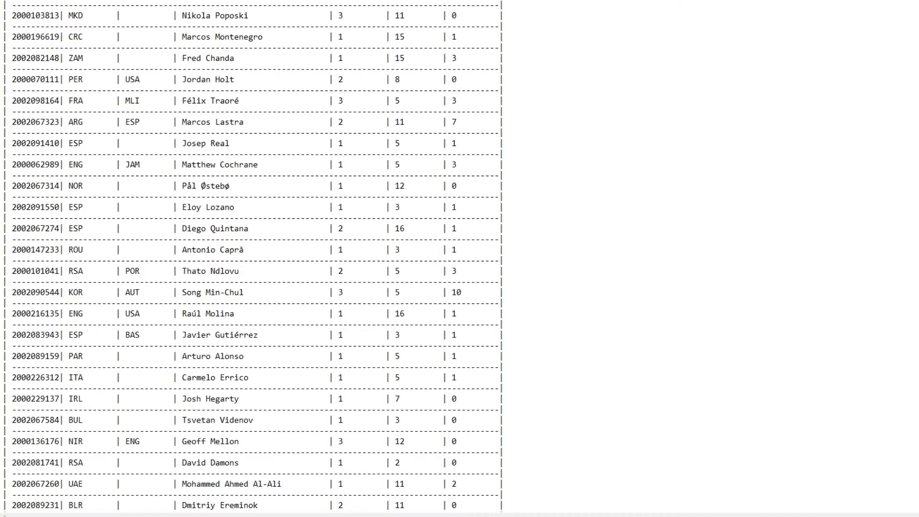
scroll(252, 259, "up", 3)
scroll(253, 259, "down", 20)
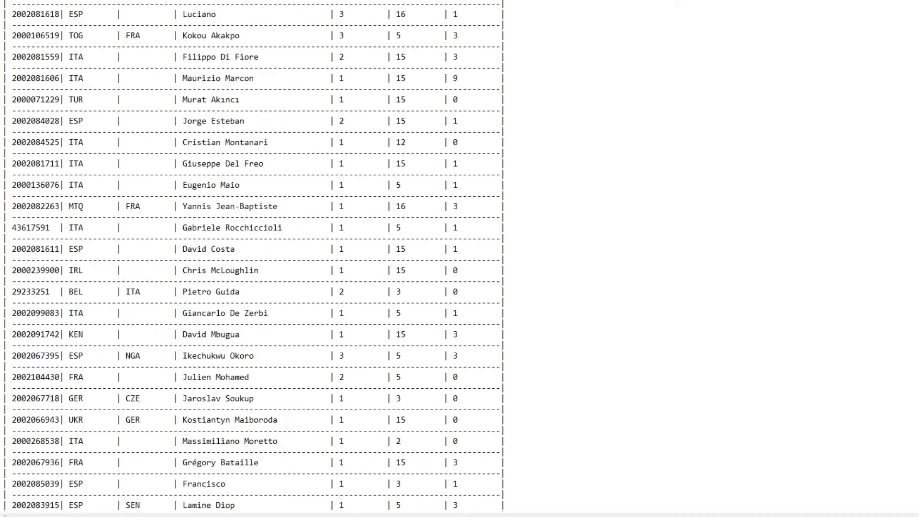
scroll(253, 258, "down", 15)
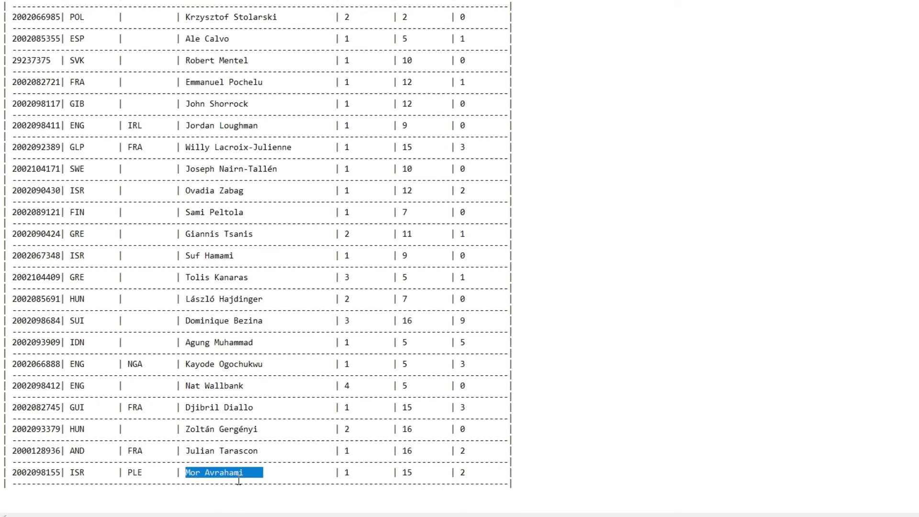
scroll(594, 342, "up", 1)
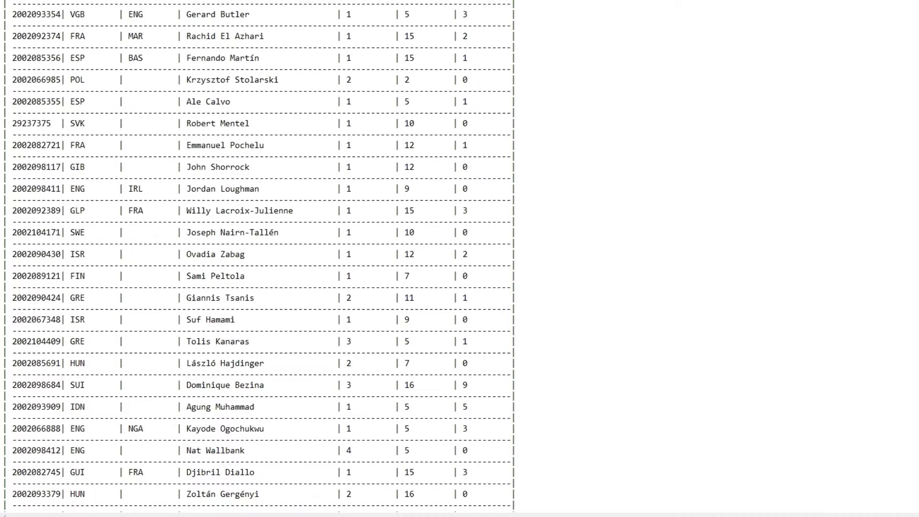
scroll(258, 258, "down", 20)
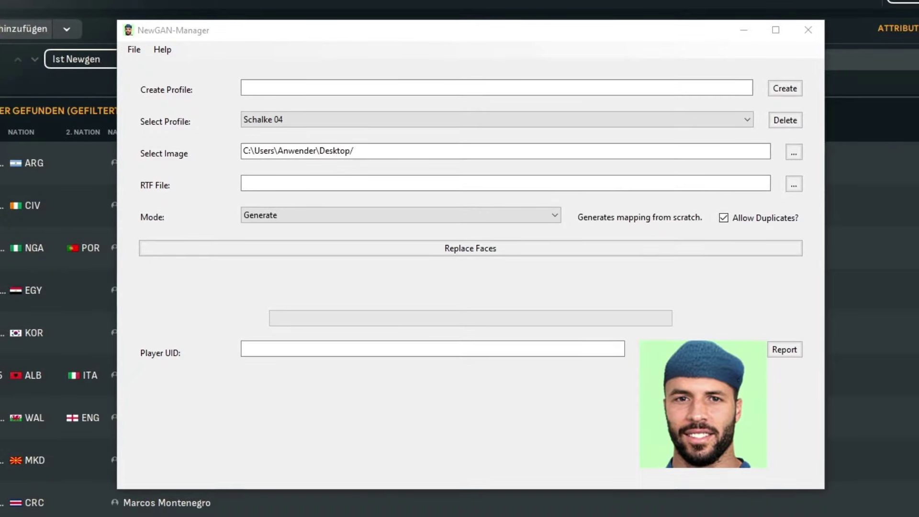
- Switch to NewGAN-Manager, enter "gfdgb" as a new profile name and choose the existing Schalke 04 profile
left_click(625, 84)
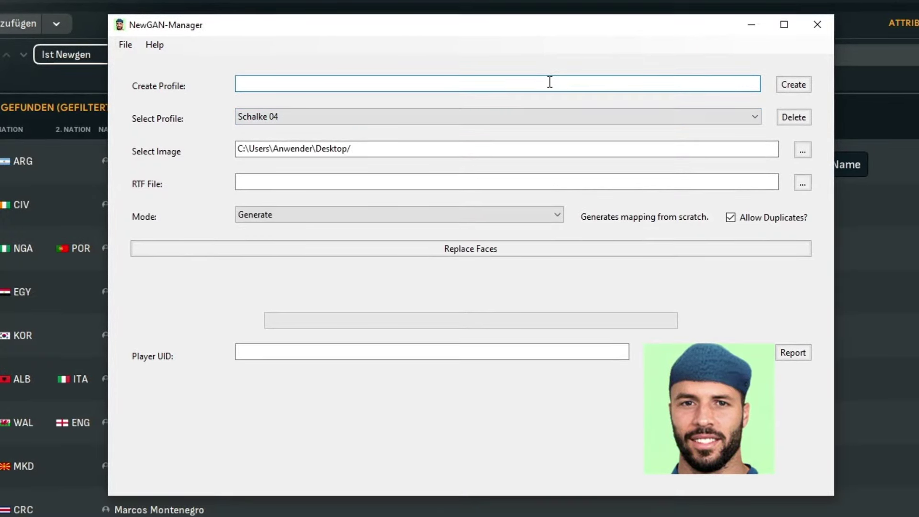
type("gfdgb")
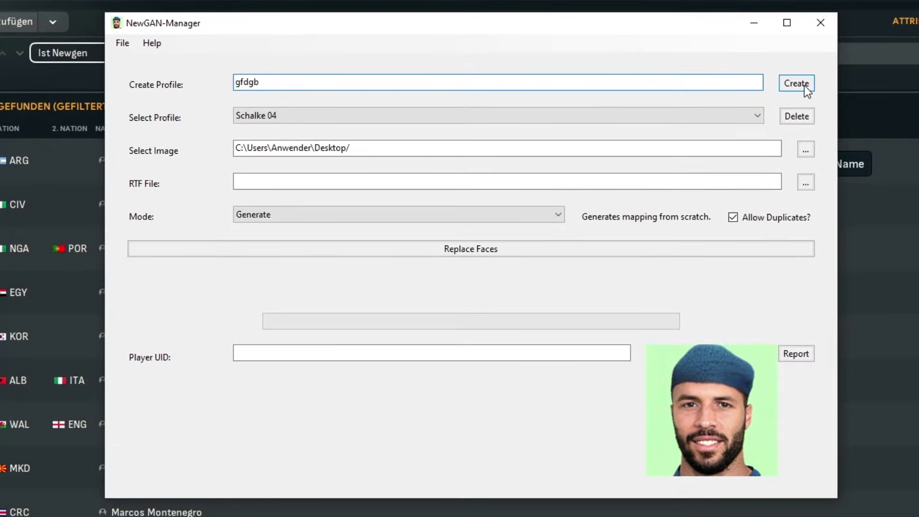
left_click(626, 117)
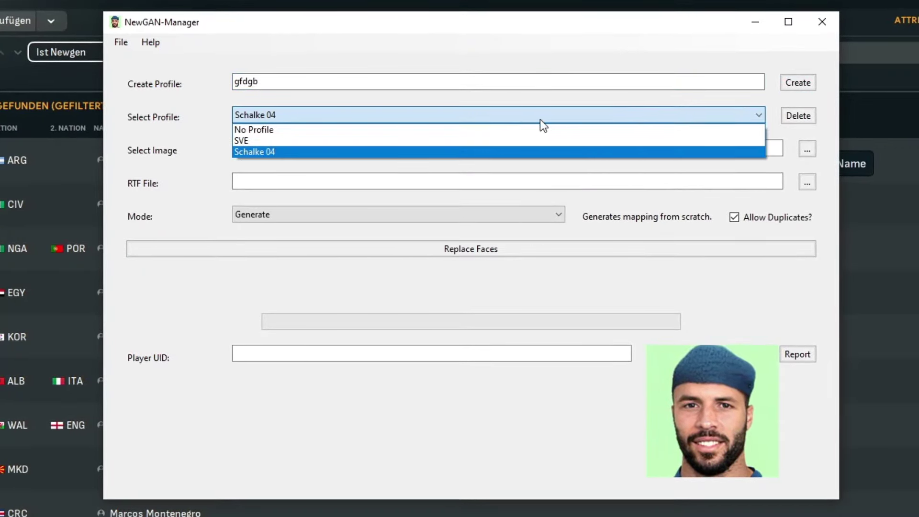
left_click(354, 151)
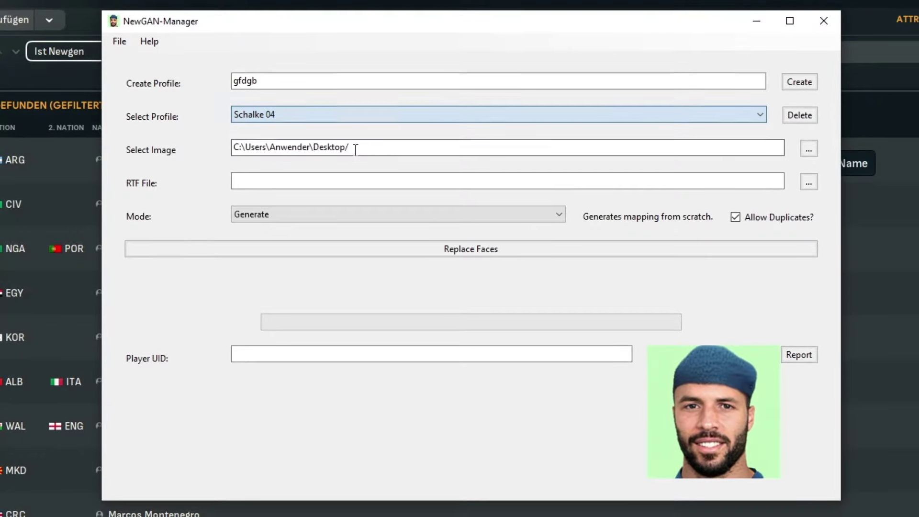